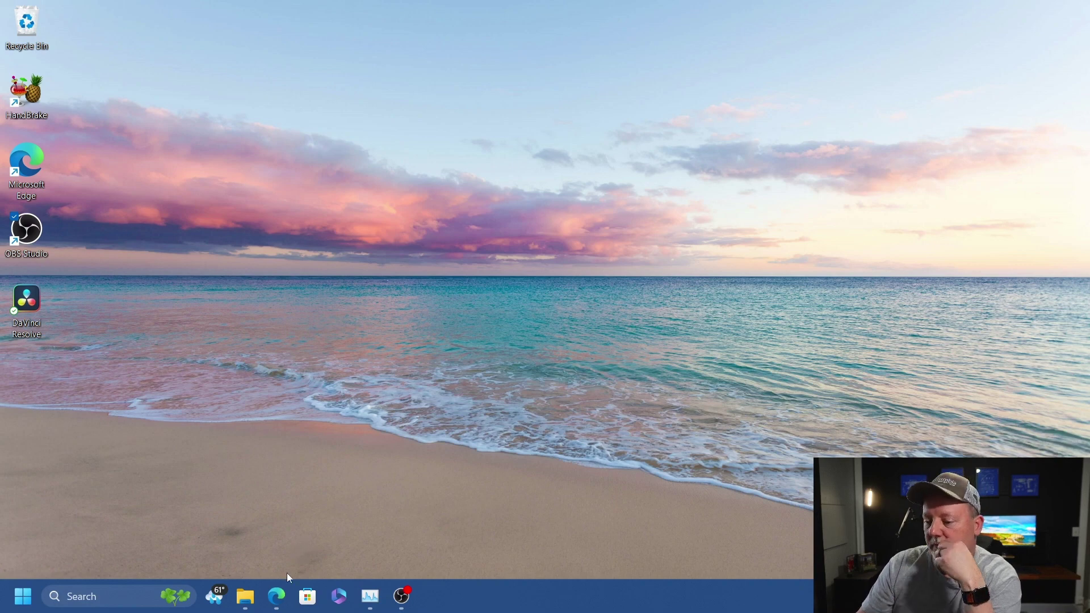
Step: In Edge, go from GoPro Support through the Apps card to the GoPro Webcam topic page
left_click(277, 594)
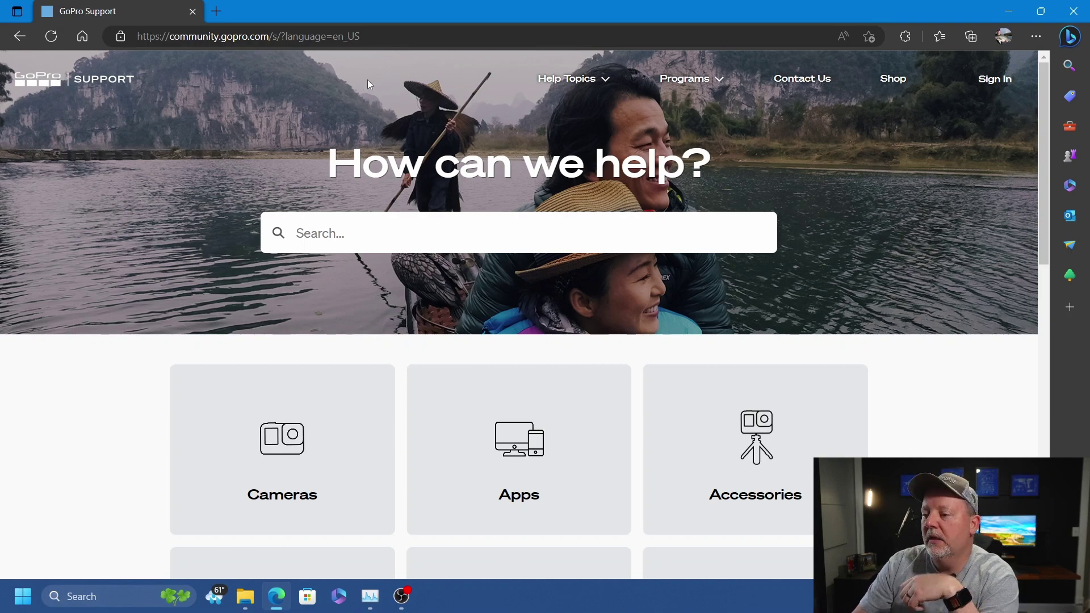
scroll(493, 145, "down", 4)
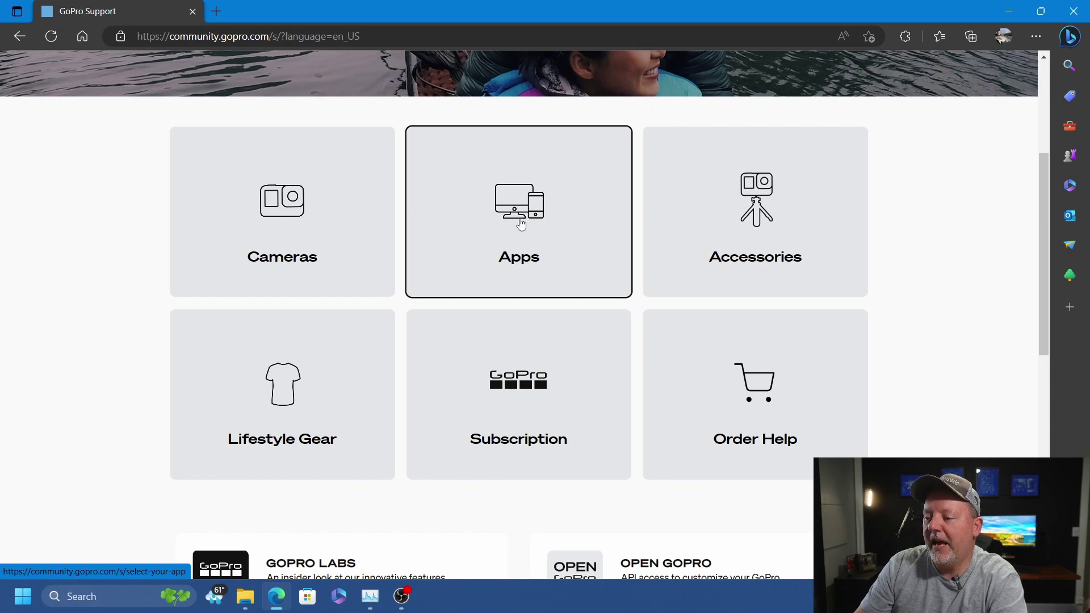
left_click(521, 225)
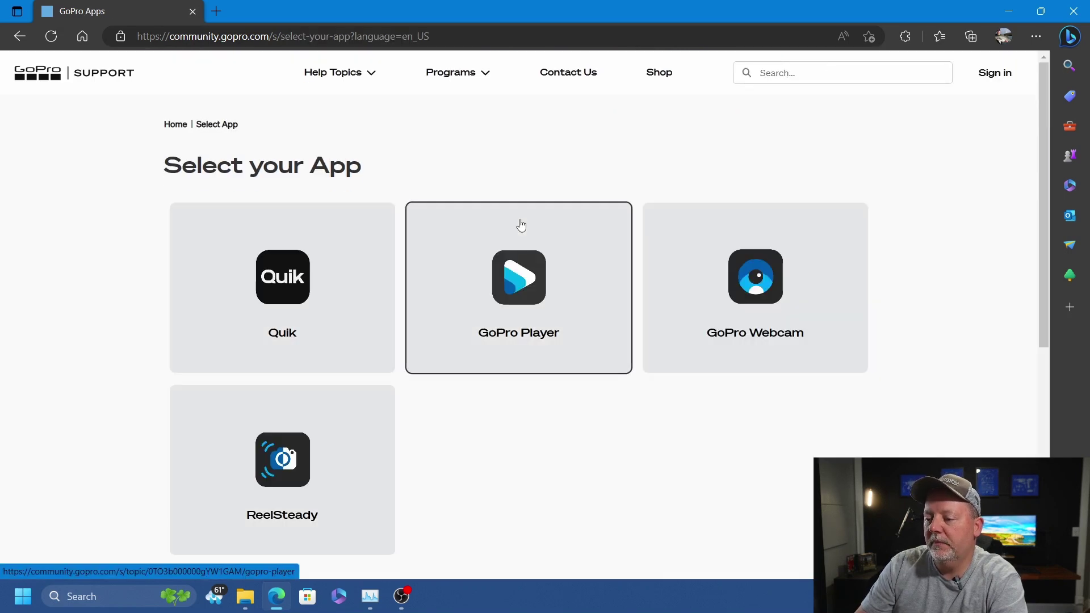
left_click(722, 291)
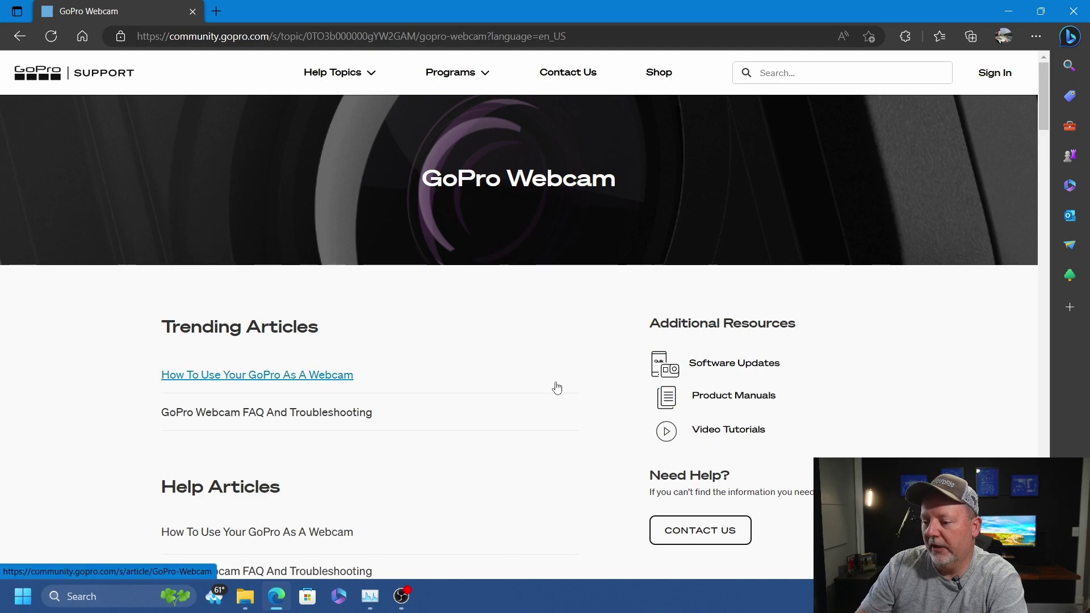
scroll(514, 346, "down", 3)
scroll(514, 346, "down", 2)
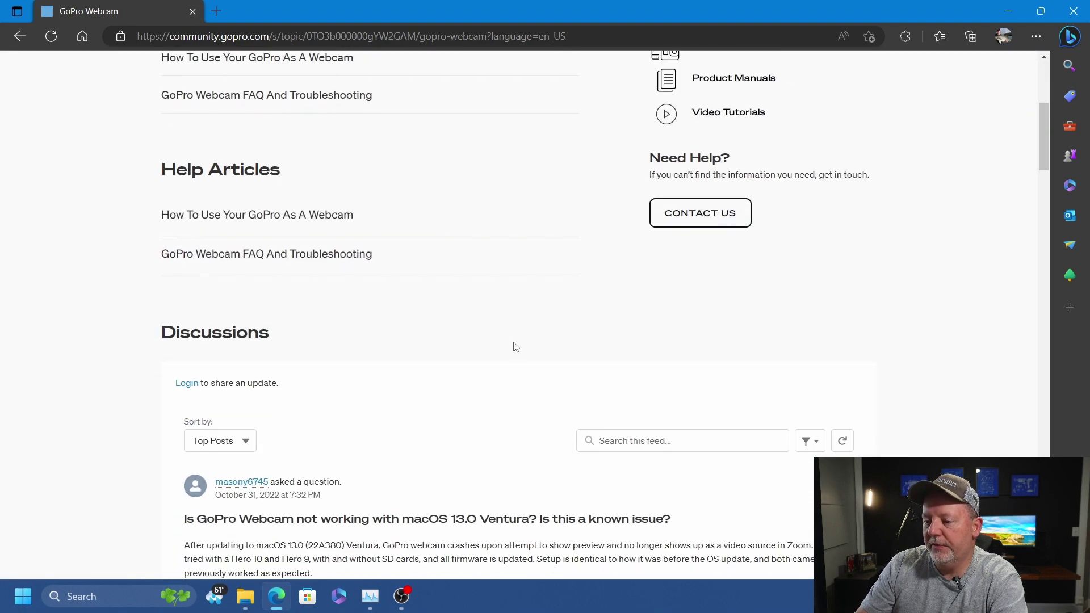
scroll(514, 346, "down", 3)
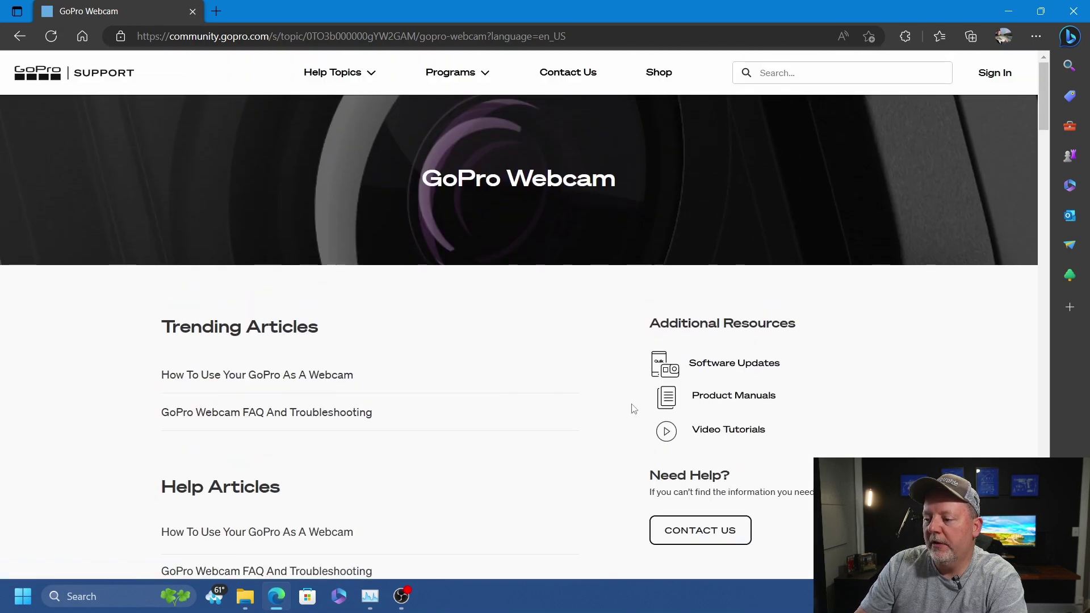
Step: Follow the webcam article's Windows section to the GoProWebcam-1.2.2.867-RELEASE desktop utility download page
left_click(271, 375)
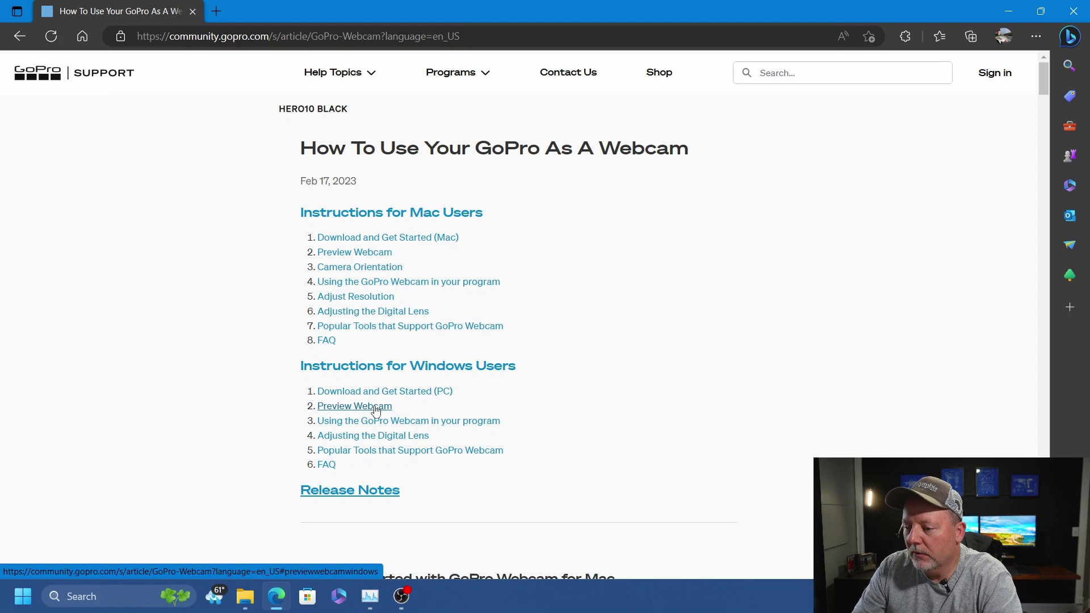
left_click(375, 391)
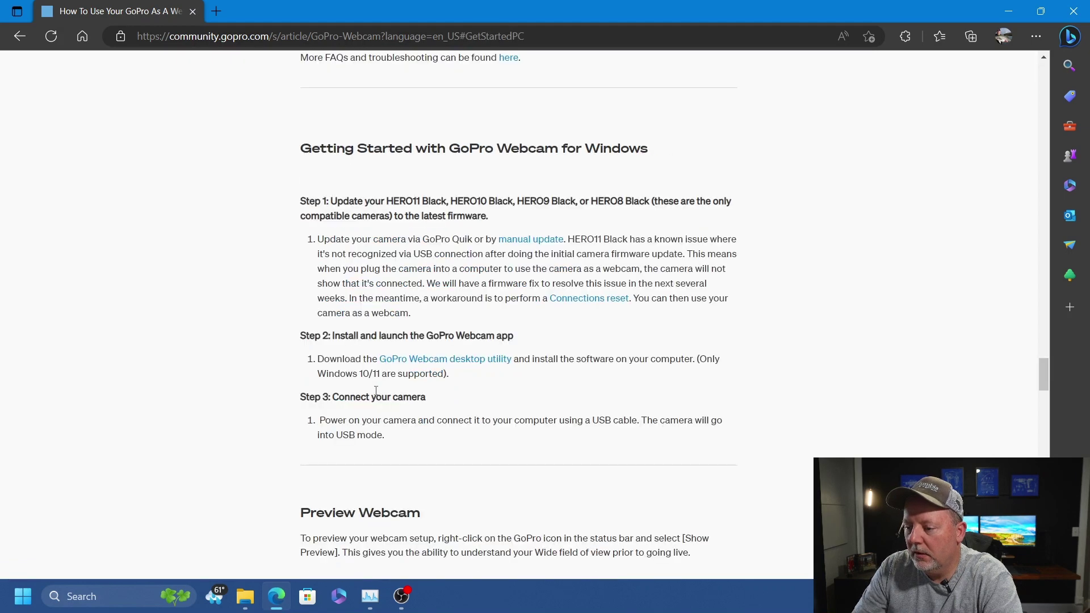
left_click(462, 358)
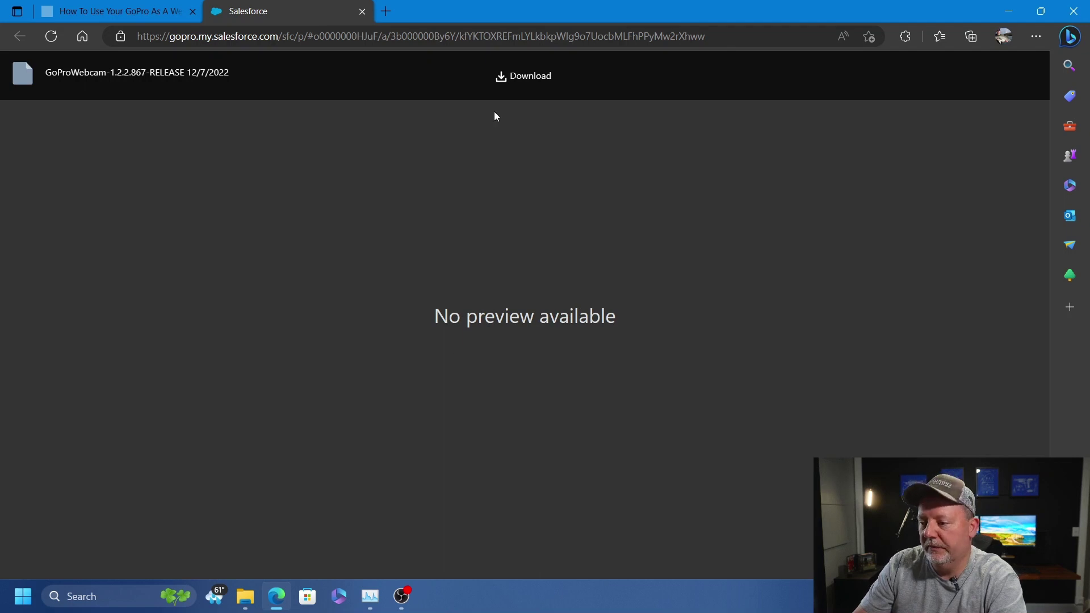
Step: Download and run the GoPro Webcam installer, accepting the licence and the network adapter driver
left_click(526, 76)
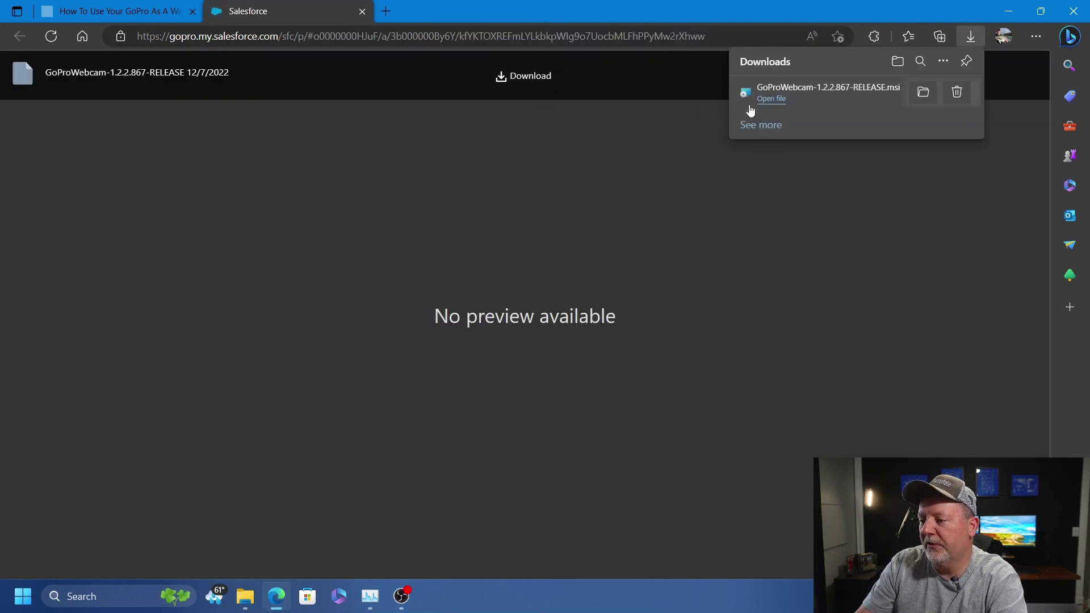
left_click(770, 99)
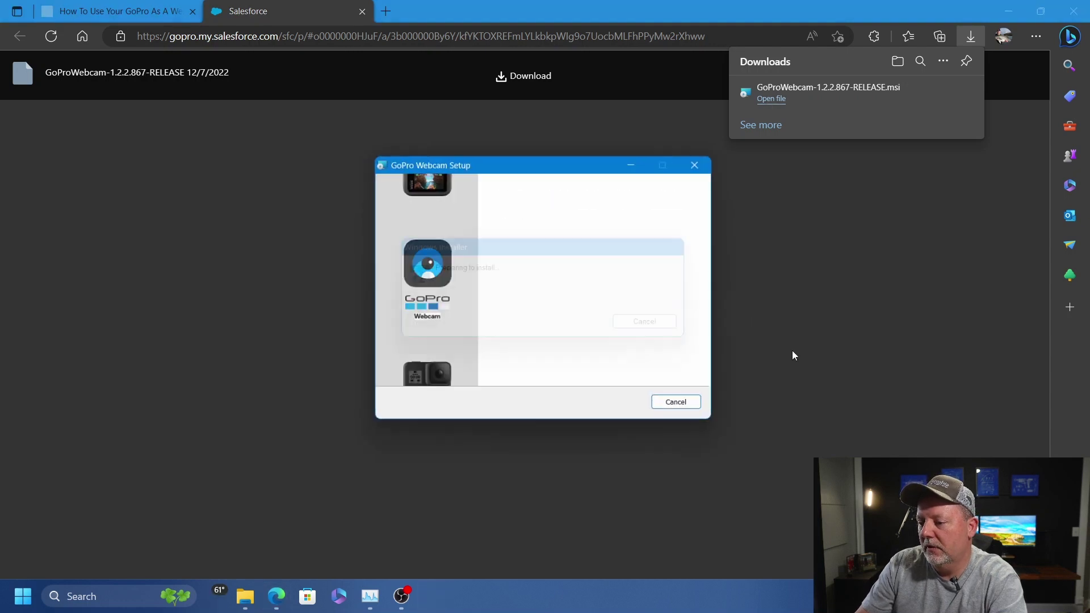
left_click(628, 416)
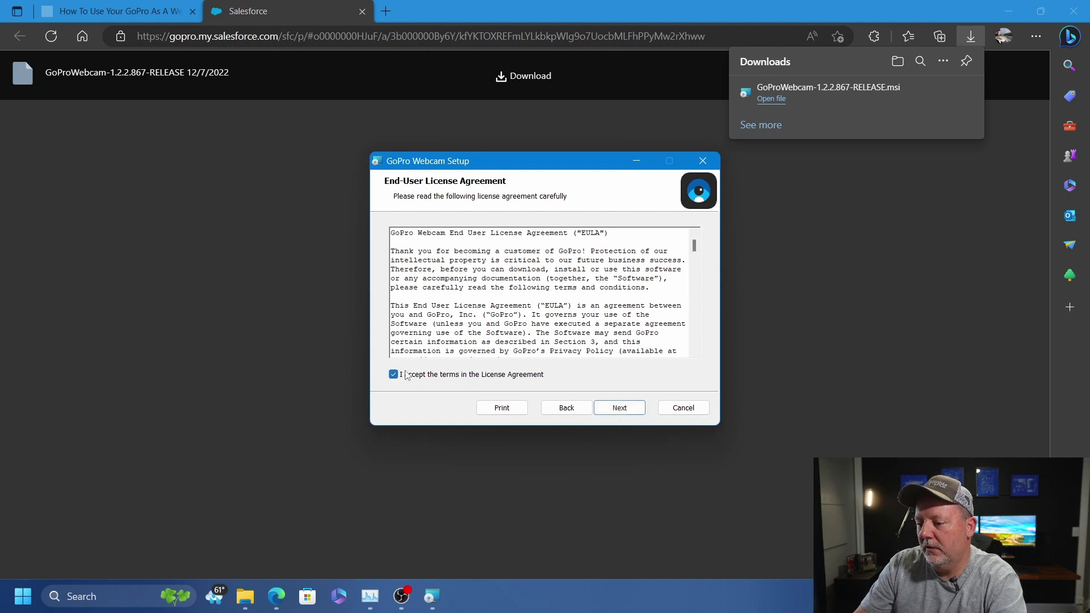
left_click(621, 410)
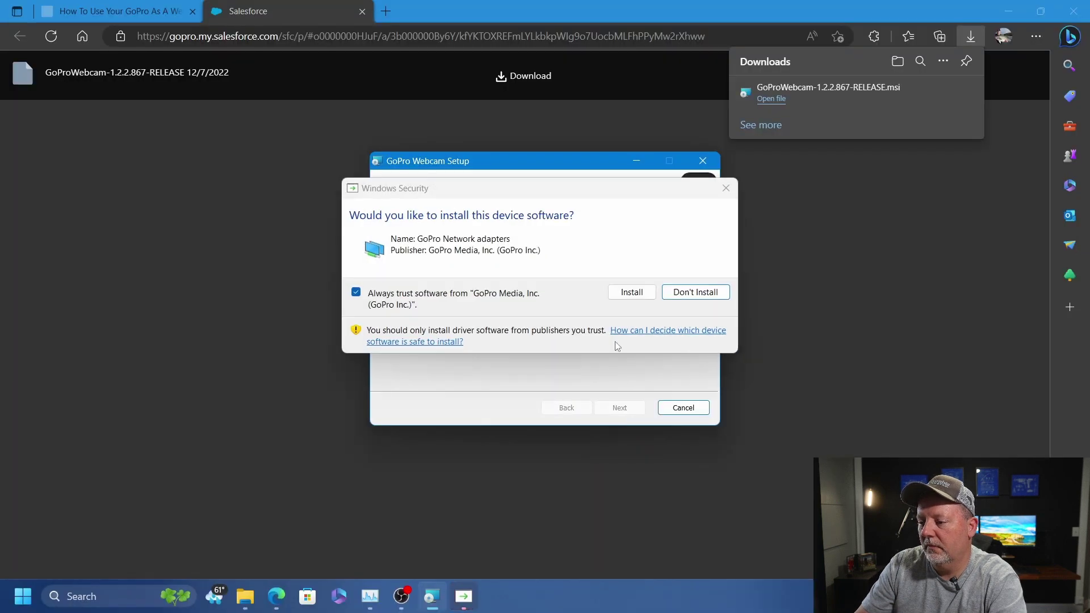
left_click(633, 292)
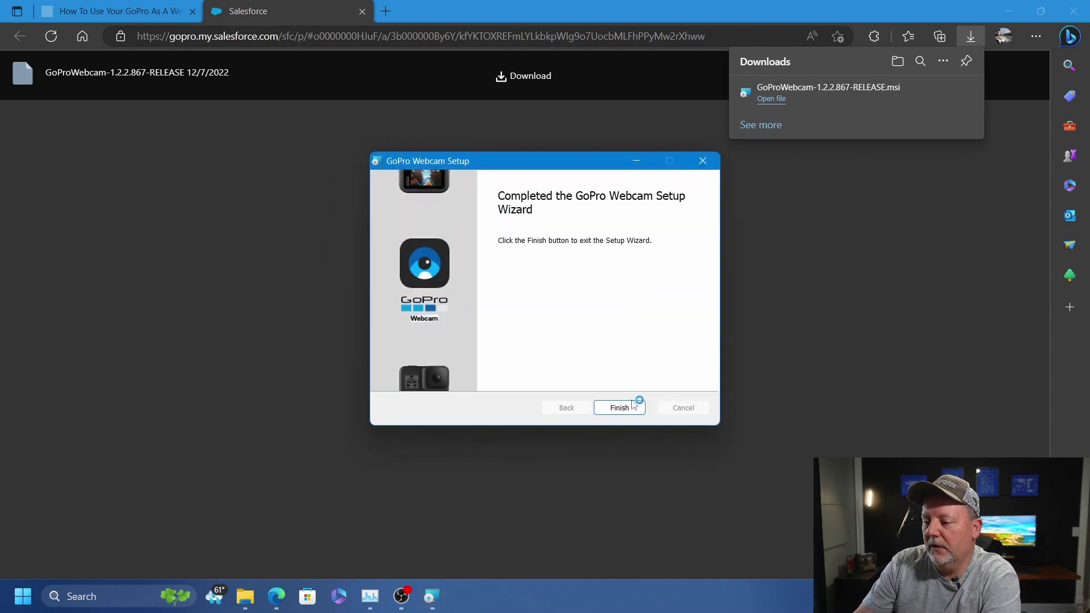
left_click(620, 408)
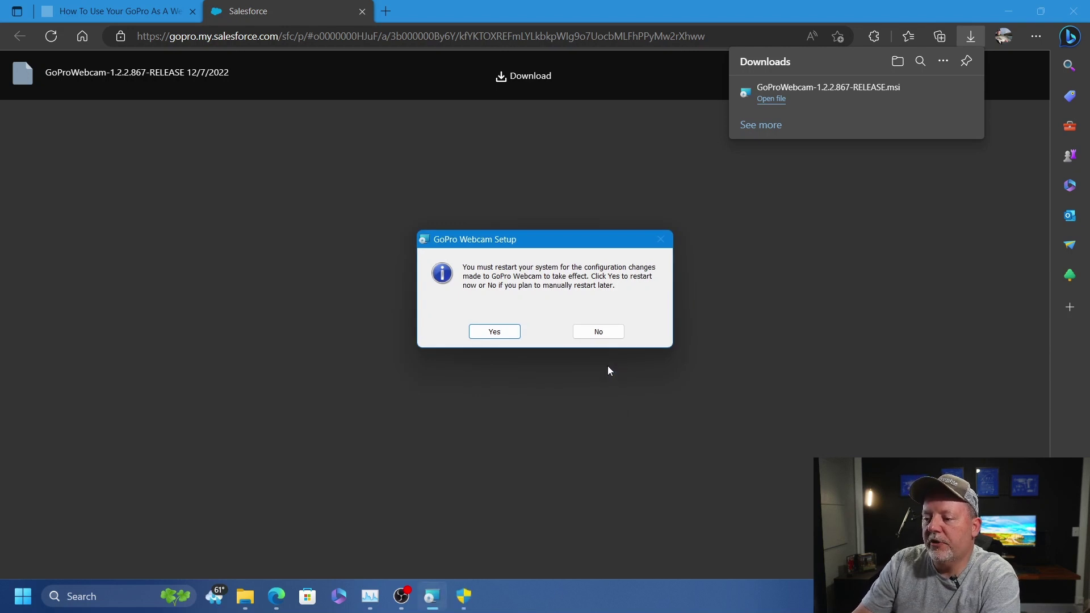
Step: Postpone the restart so GoPro Webcam Setup closes without rebooting
left_click(604, 334)
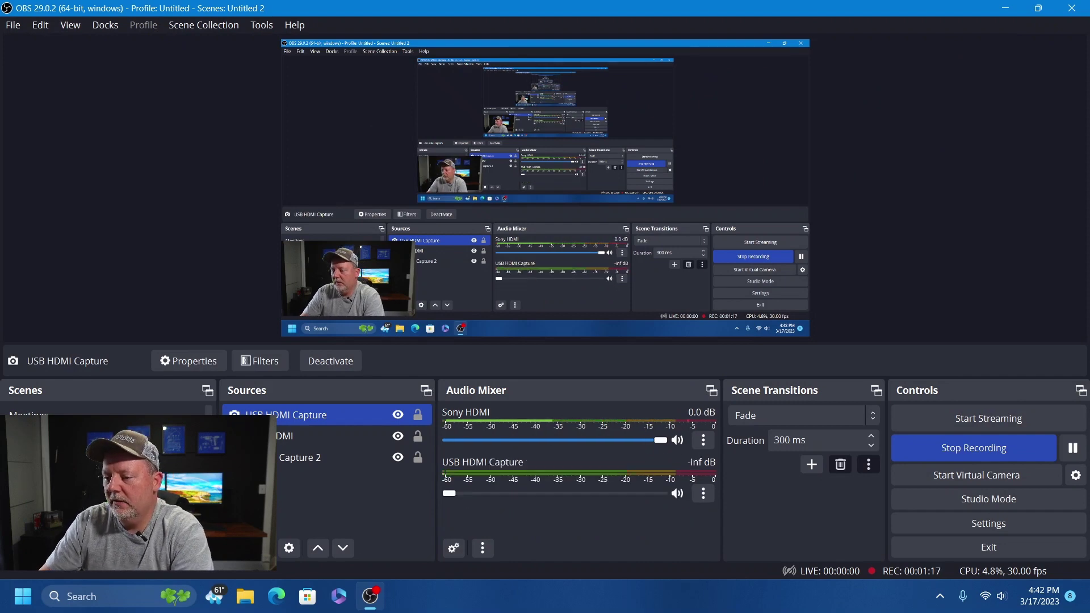
Step: Select OBS's Meetings scene and confirm GoPro Webcam preferences: Intel(R) UHD Graphics 620, analytics enabled
left_click(202, 407)
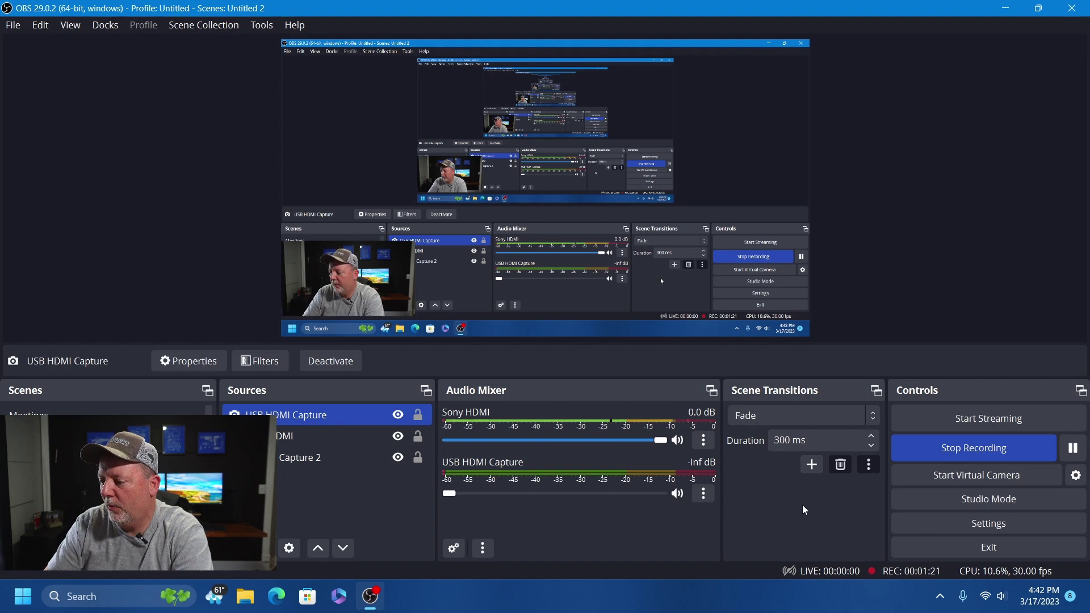
left_click(940, 597)
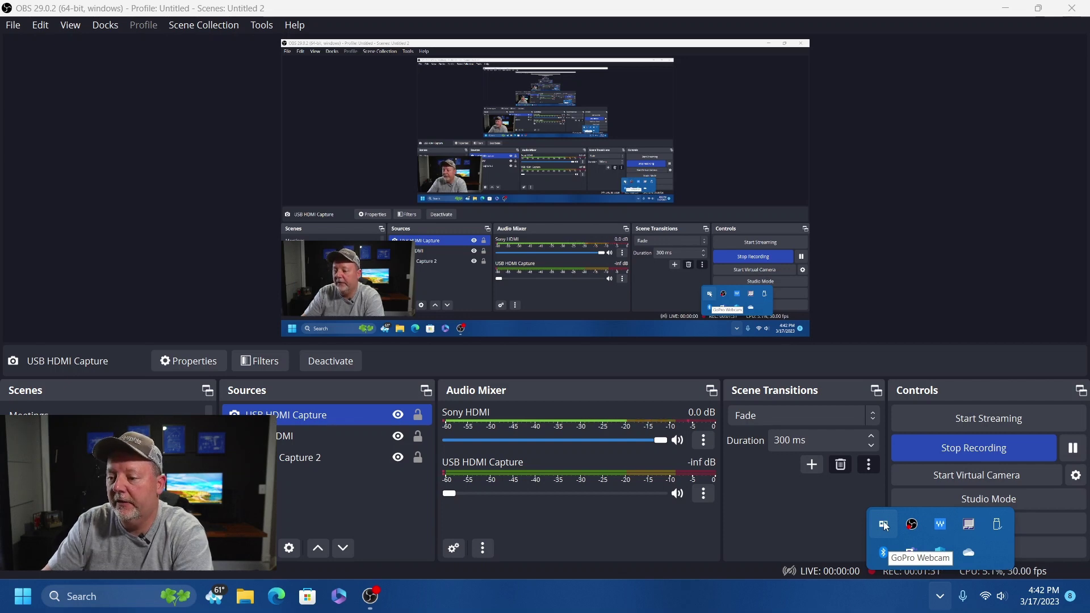
right_click(885, 525)
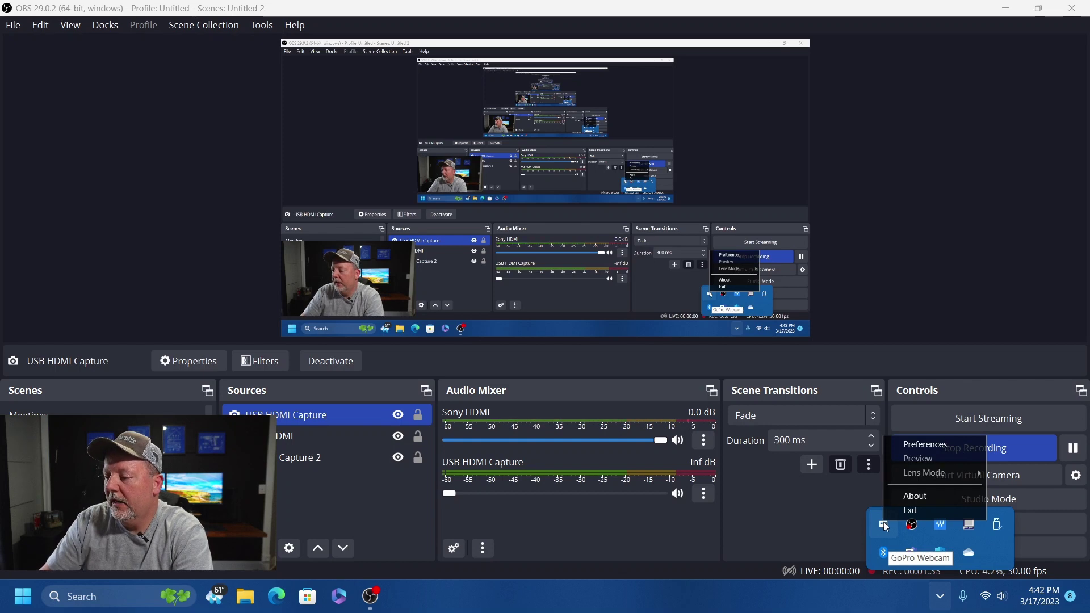
left_click(915, 445)
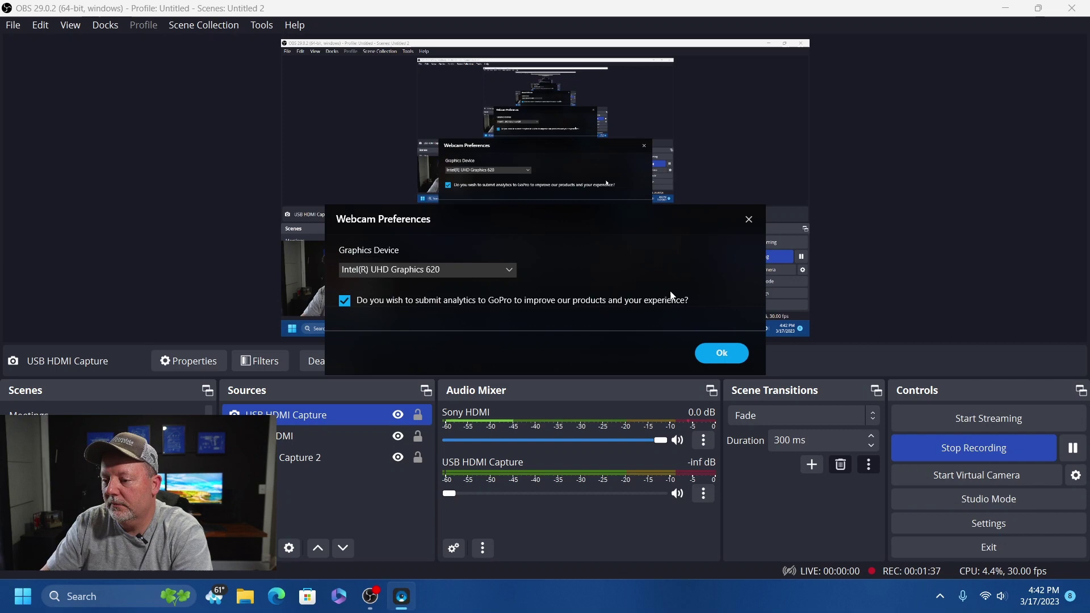
left_click(719, 356)
left_click(940, 596)
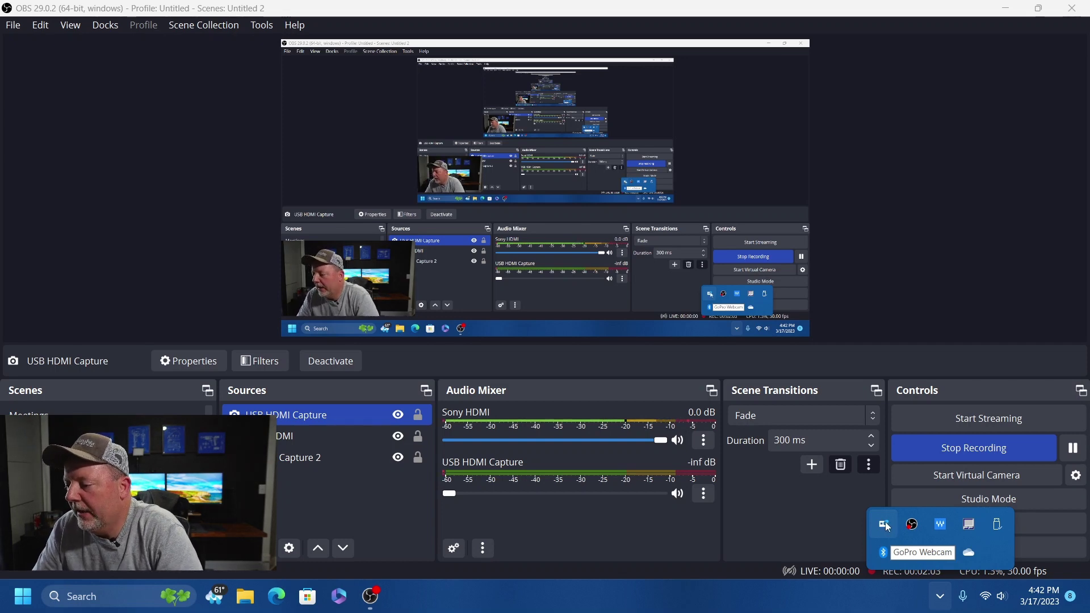
Step: Open GoPro Webcam's live Preview, minimize OBS, and enlarge the preview window
right_click(886, 523)
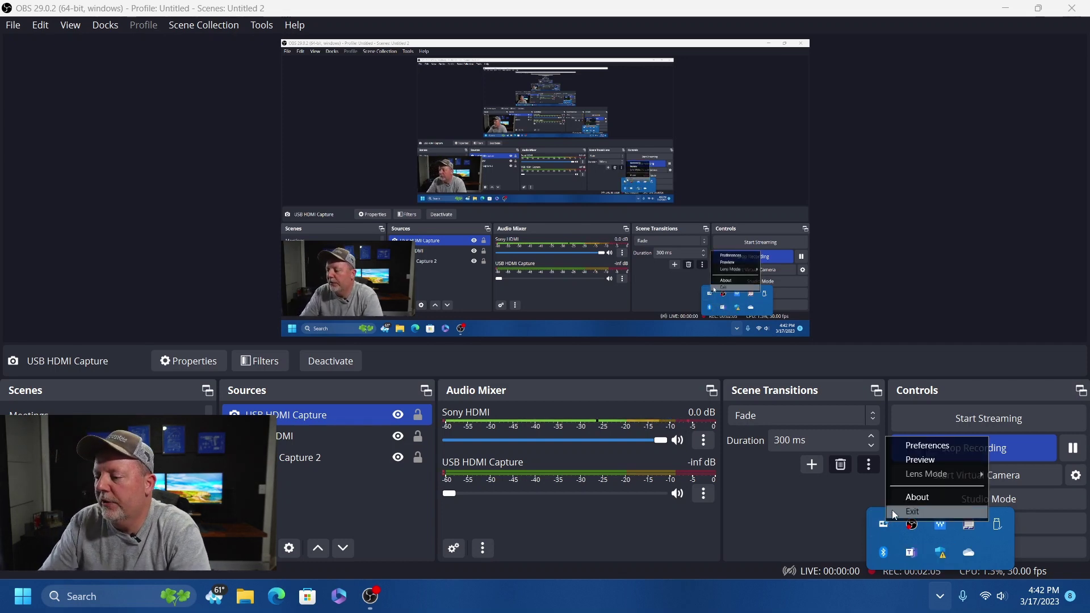
left_click(906, 458)
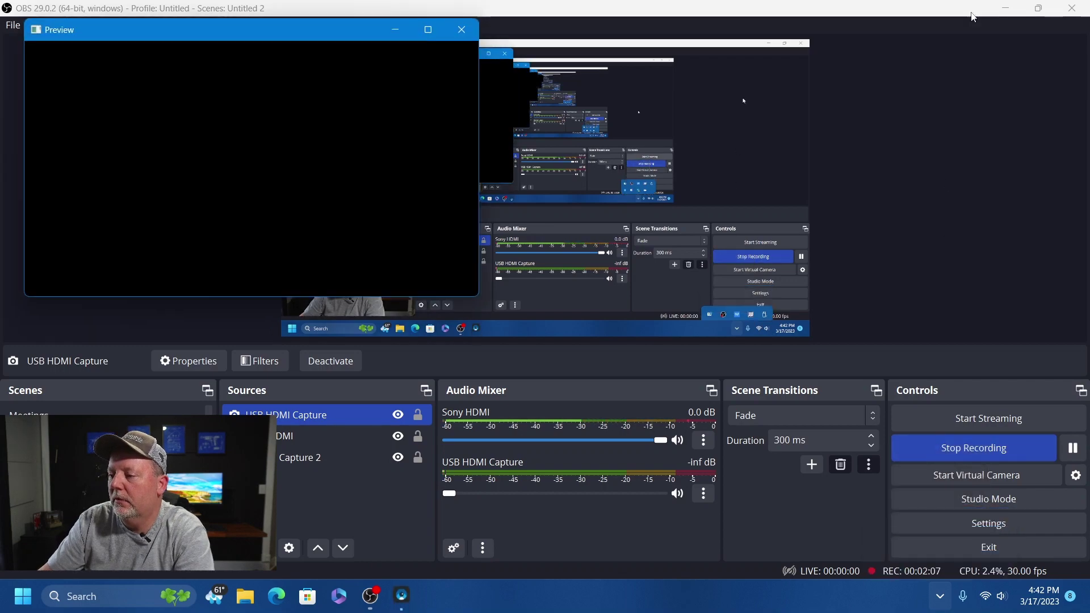
left_click(1008, 7)
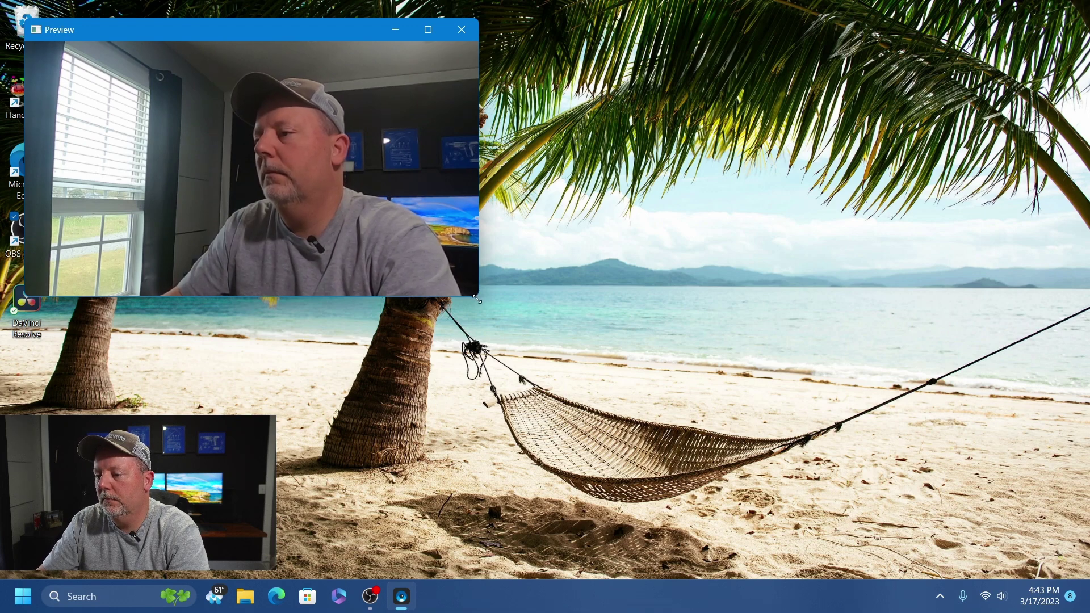
left_click_drag(475, 295, 672, 425)
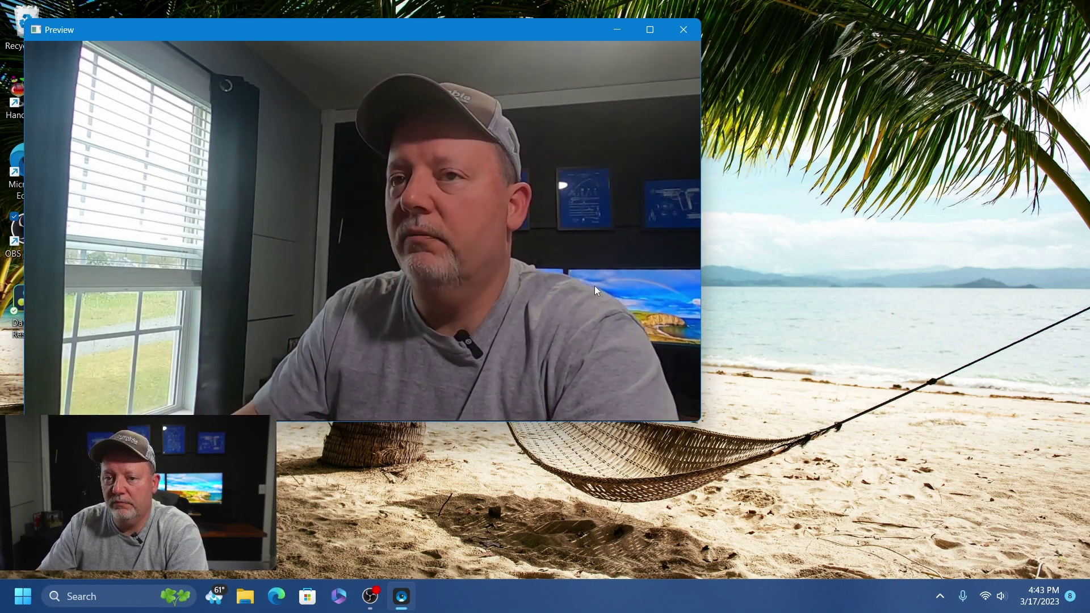
Step: Change GoPro Webcam's lens mode from Narrow to Linear via the tray icon menu
left_click(939, 596)
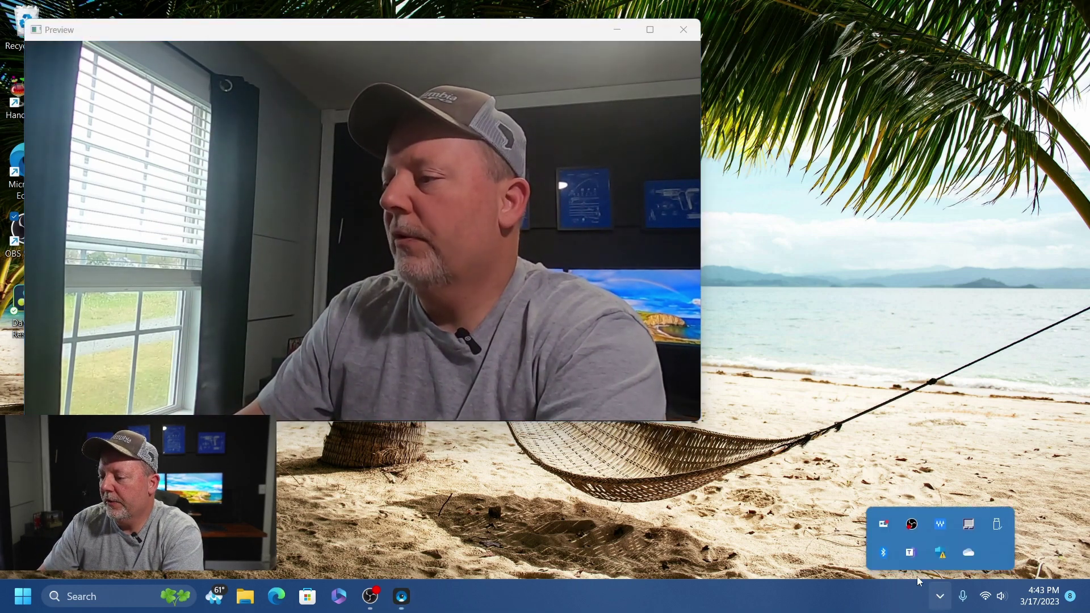
right_click(884, 525)
mouse_move(902, 481)
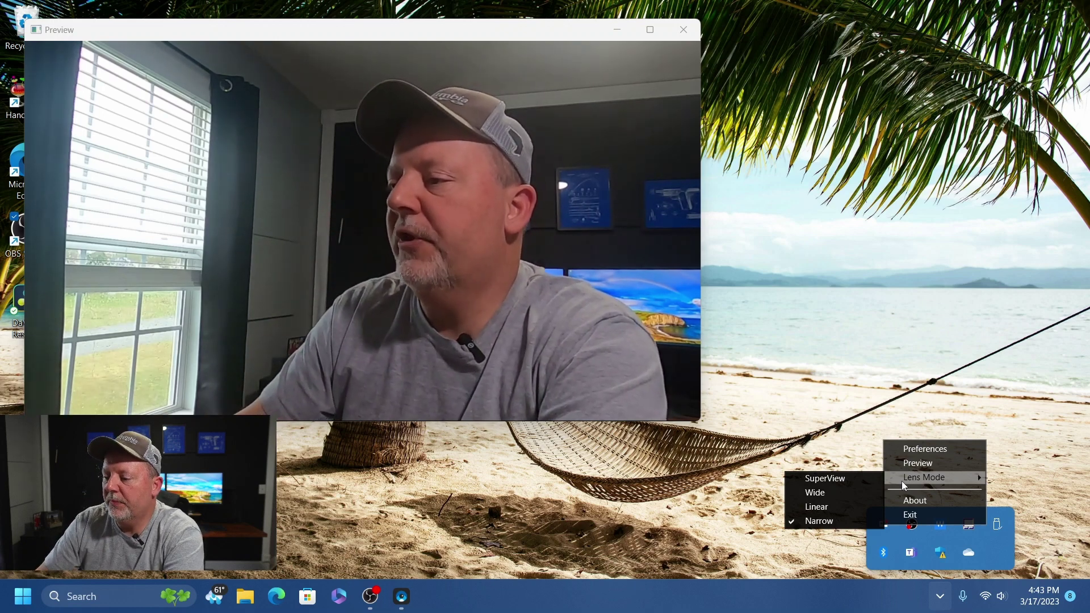
left_click(833, 506)
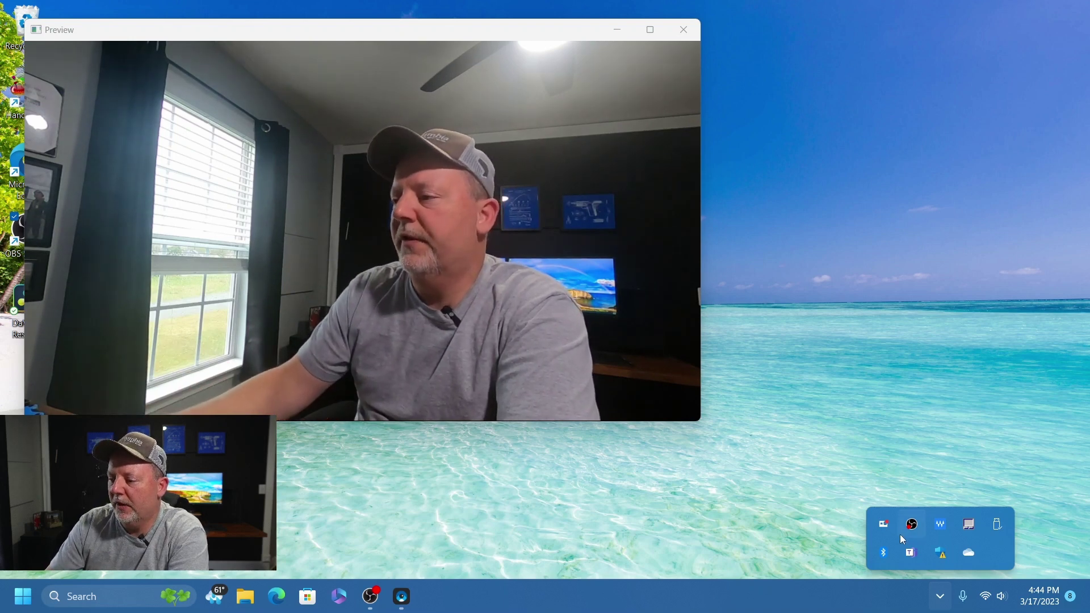
Step: Try the SuperView lens mode for the widest framing, then switch the lens mode to Narrow
right_click(883, 523)
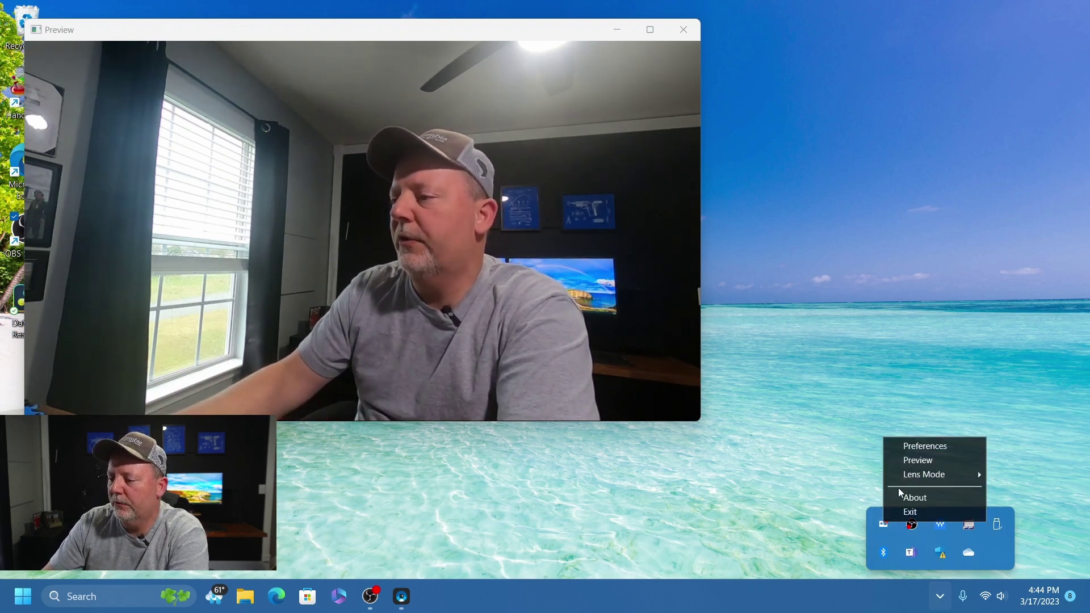
left_click(852, 477)
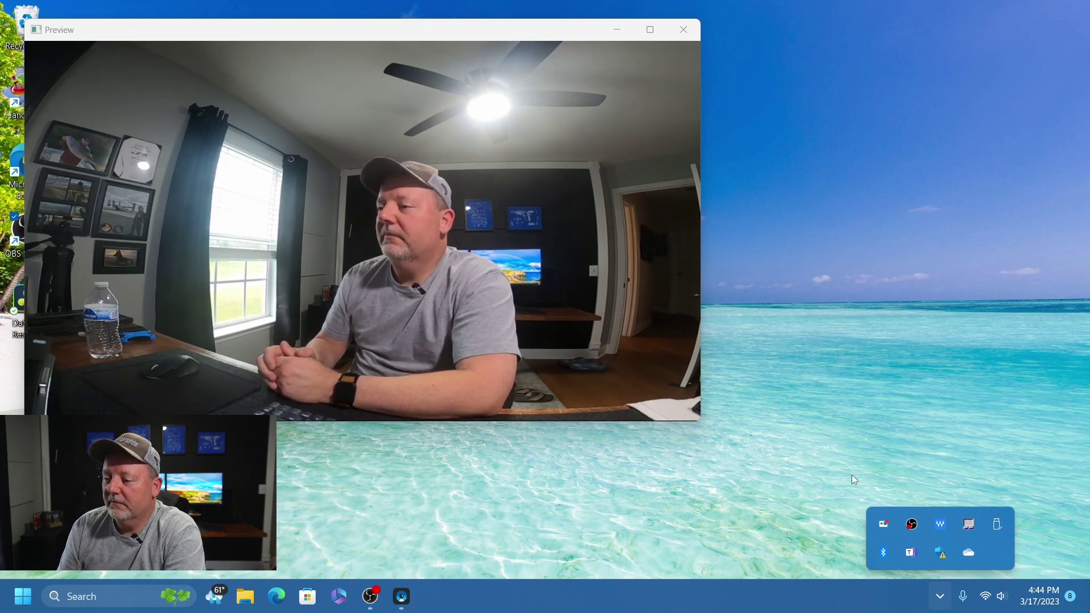
right_click(880, 530)
mouse_move(900, 479)
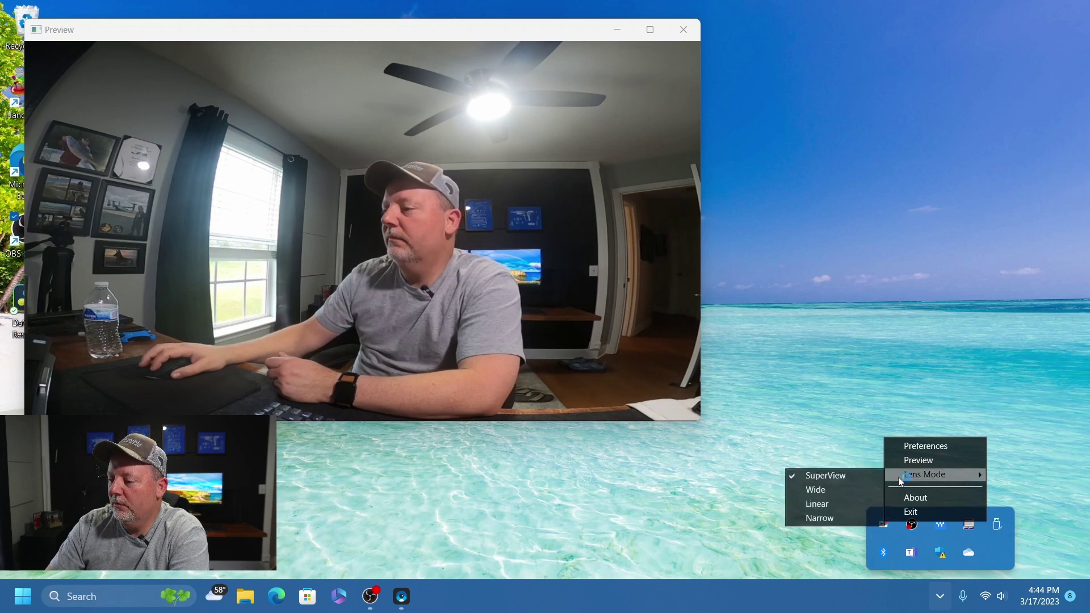
left_click(851, 517)
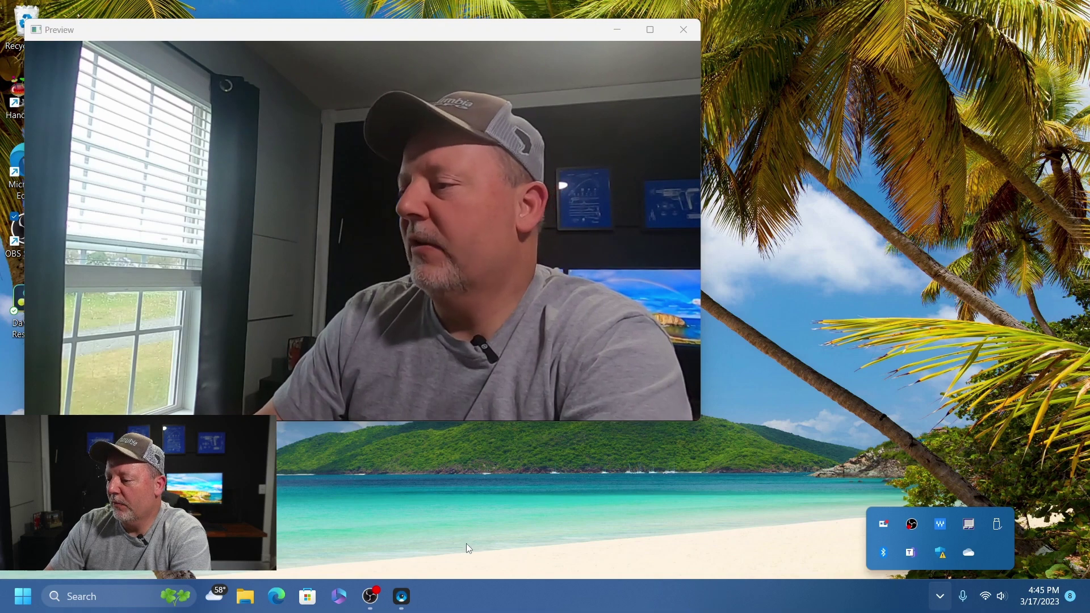
left_click(371, 595)
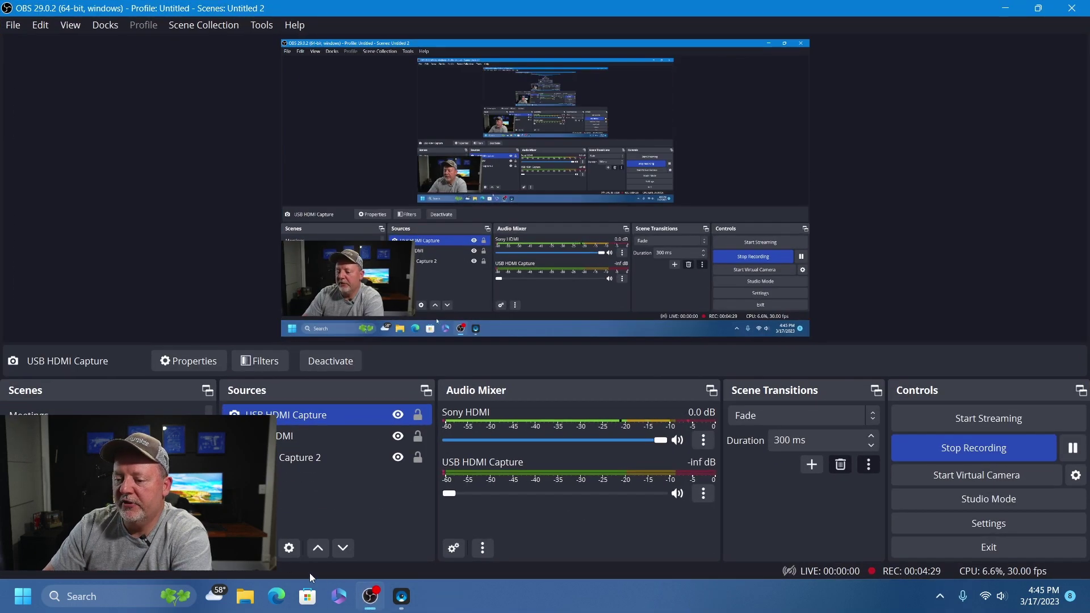
scroll(108, 408, "up", 2)
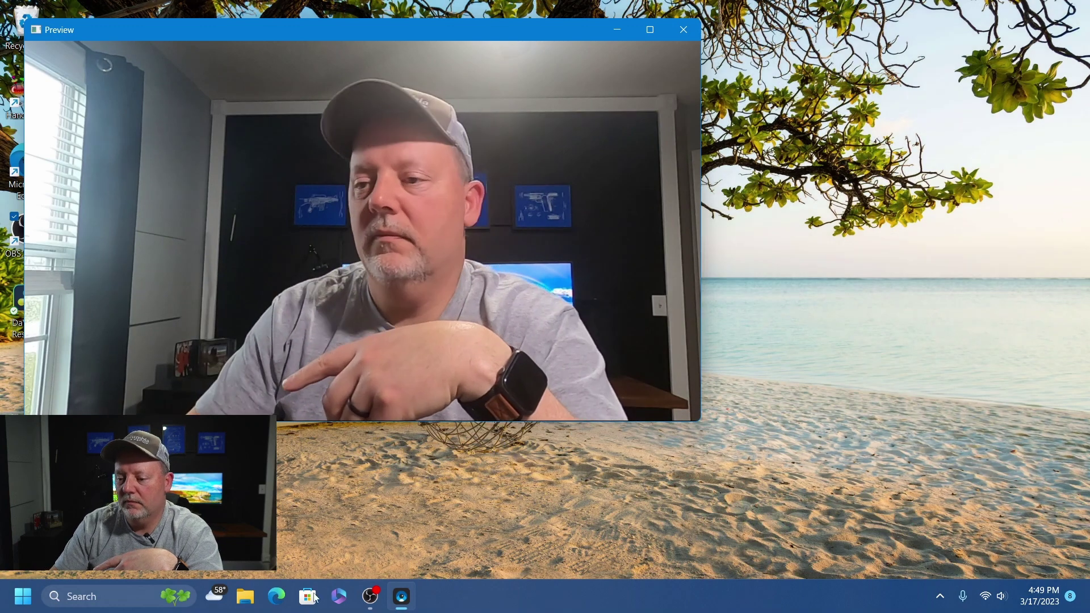
Step: Launch Microsoft Teams from the Start menu's All apps list
left_click(22, 596)
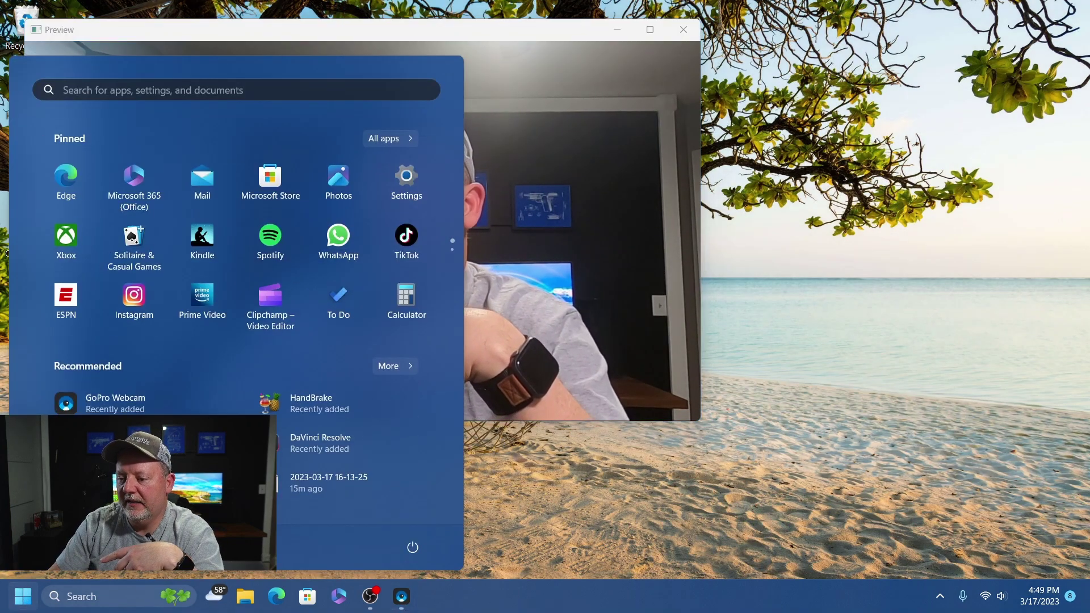
left_click(404, 139)
scroll(191, 251, "down", 15)
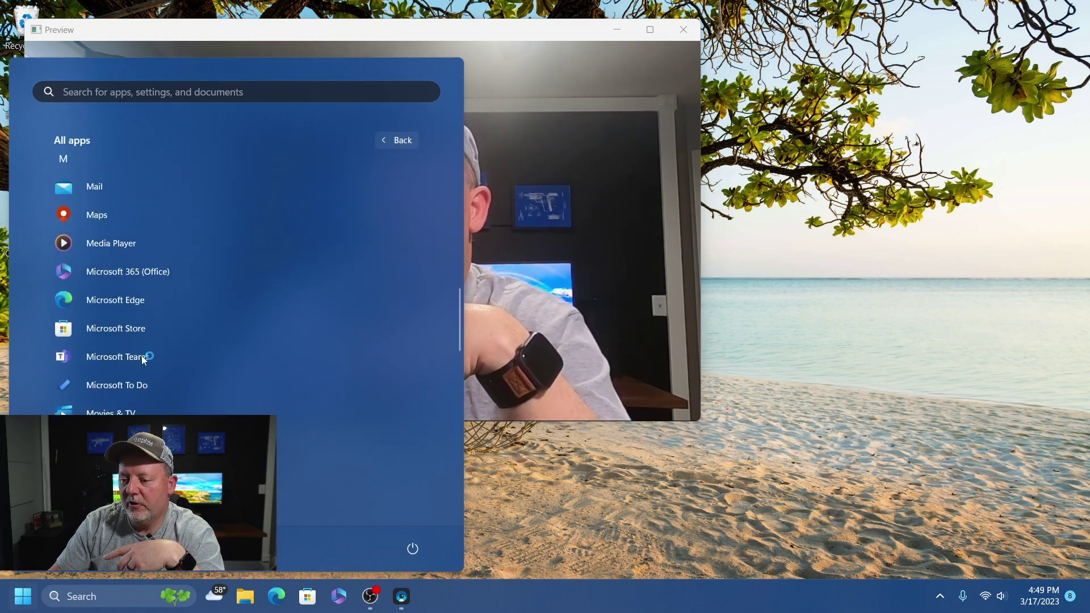
left_click(144, 355)
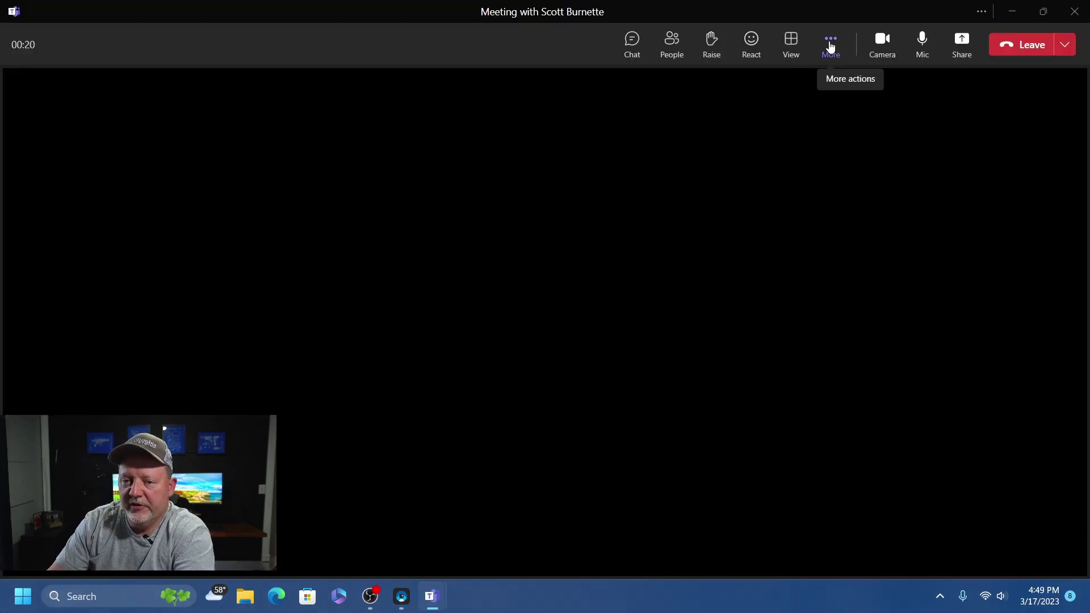
Step: Open the meeting's Device settings from the More actions menu, showing Integrated Webcam as camera
left_click(830, 47)
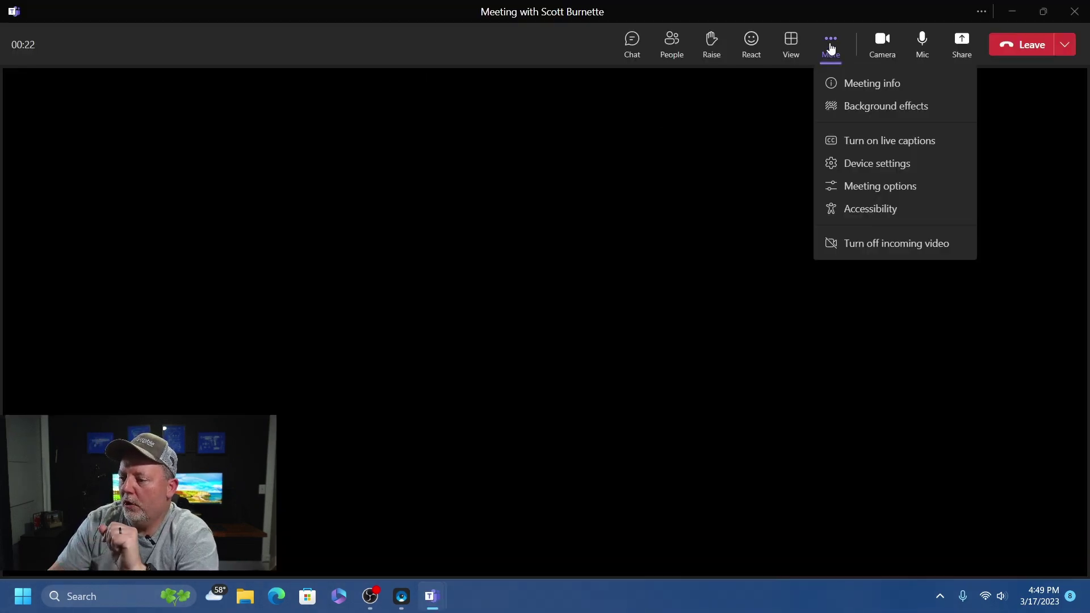
left_click(858, 164)
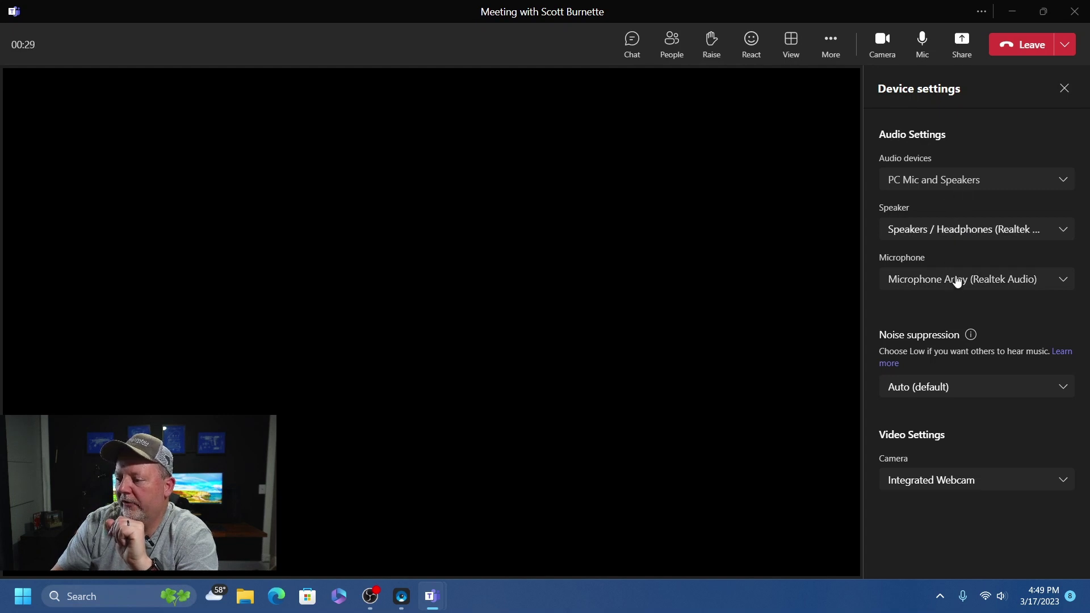
Step: Choose GoPro Webcam from the Camera list in Teams' Video Settings
left_click(976, 487)
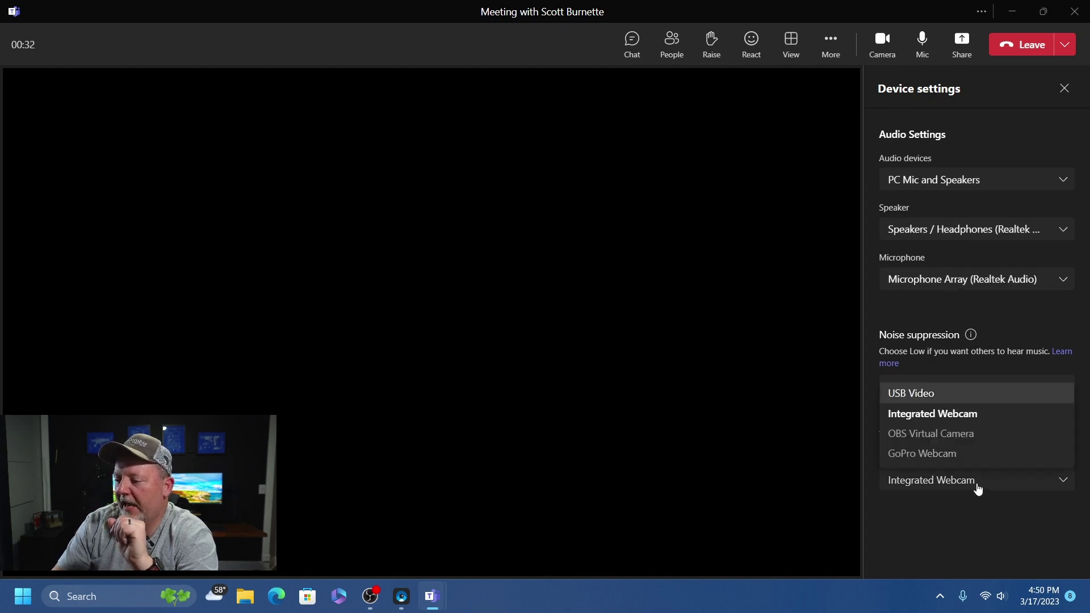
left_click(954, 454)
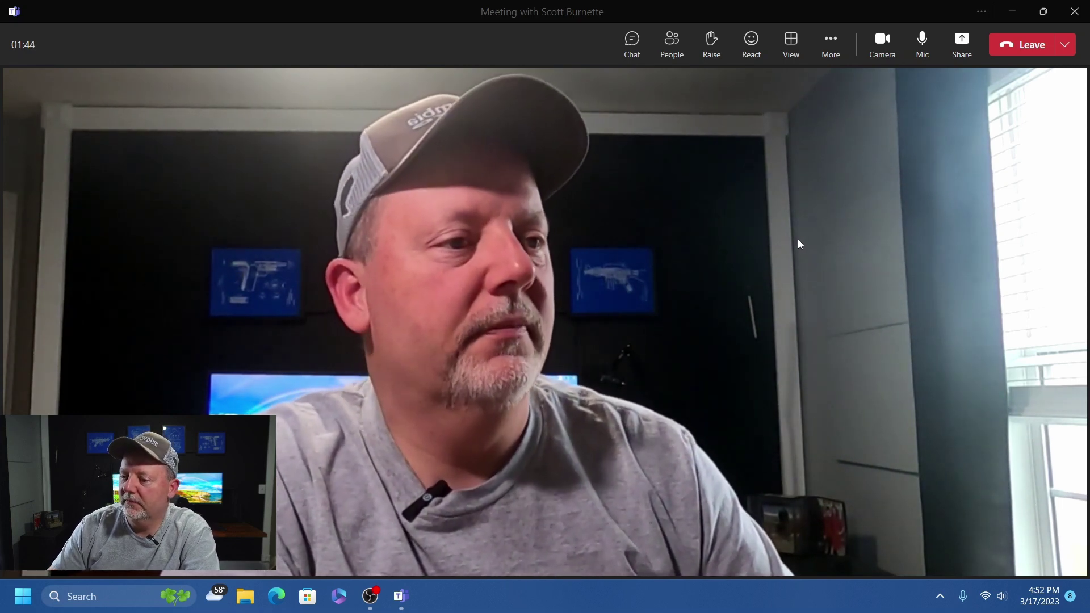
Step: Leave the Teams meeting, returning to the March 2023 calendar
left_click(1038, 44)
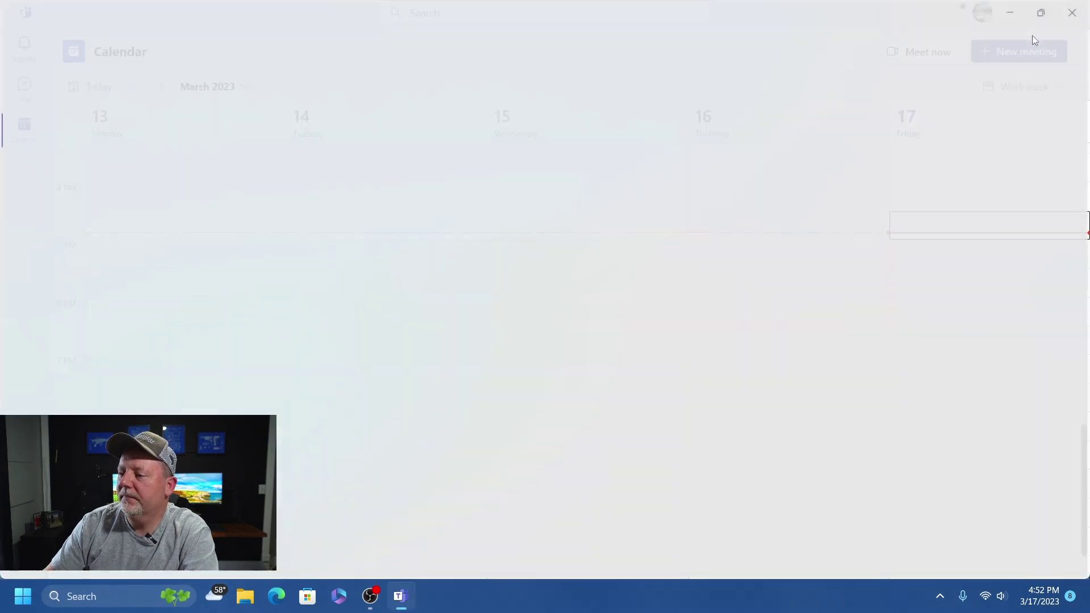